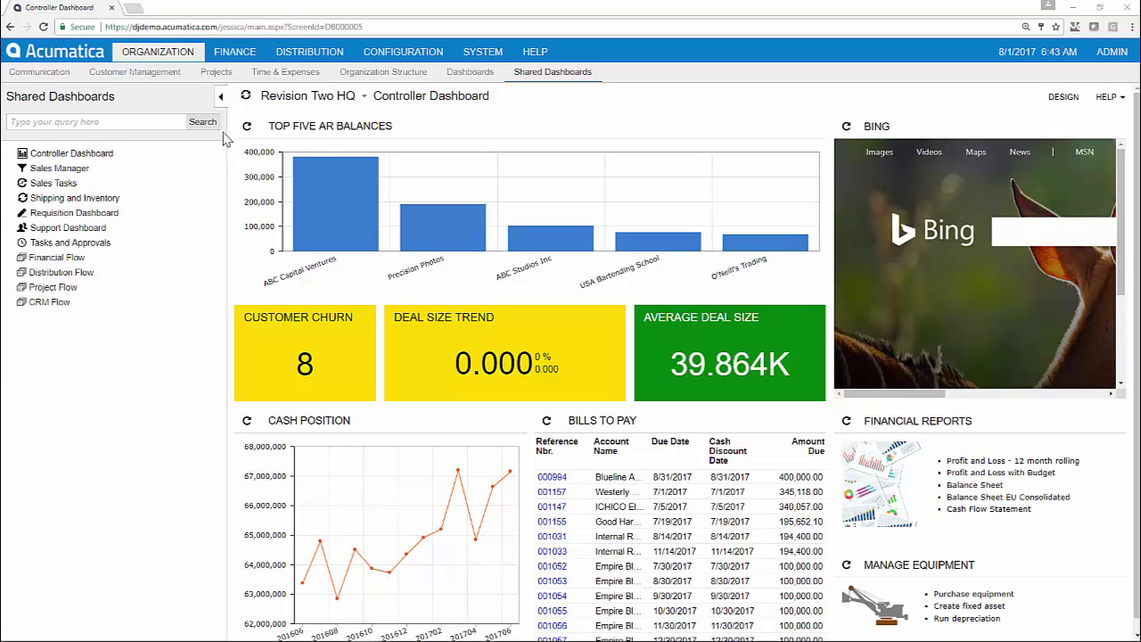
# Start a new AP bill for vendor AAVENDOR (Goto Vendor Inc) and view its financial details.
pyautogui.click(234, 52)
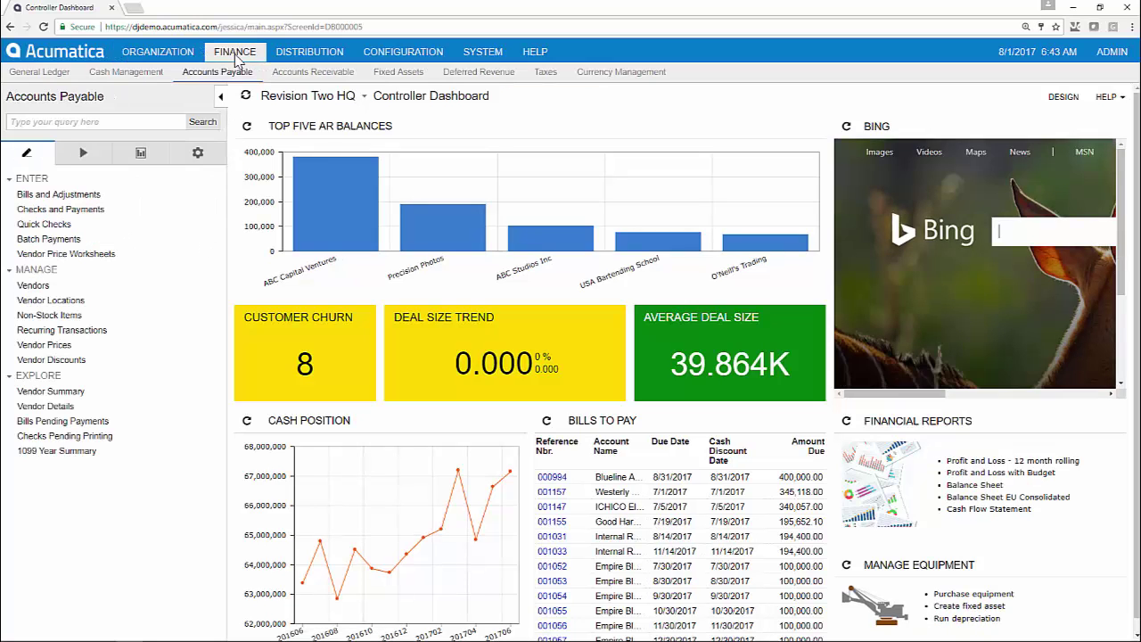
pyautogui.click(85, 196)
pyautogui.click(631, 159)
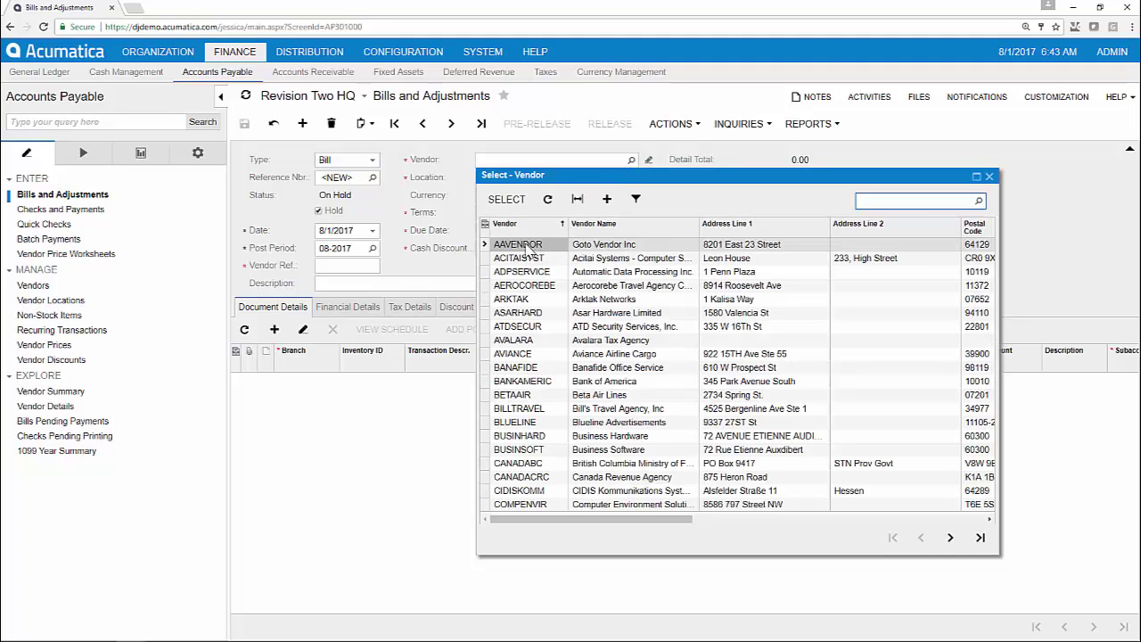
pyautogui.doubleClick(528, 246)
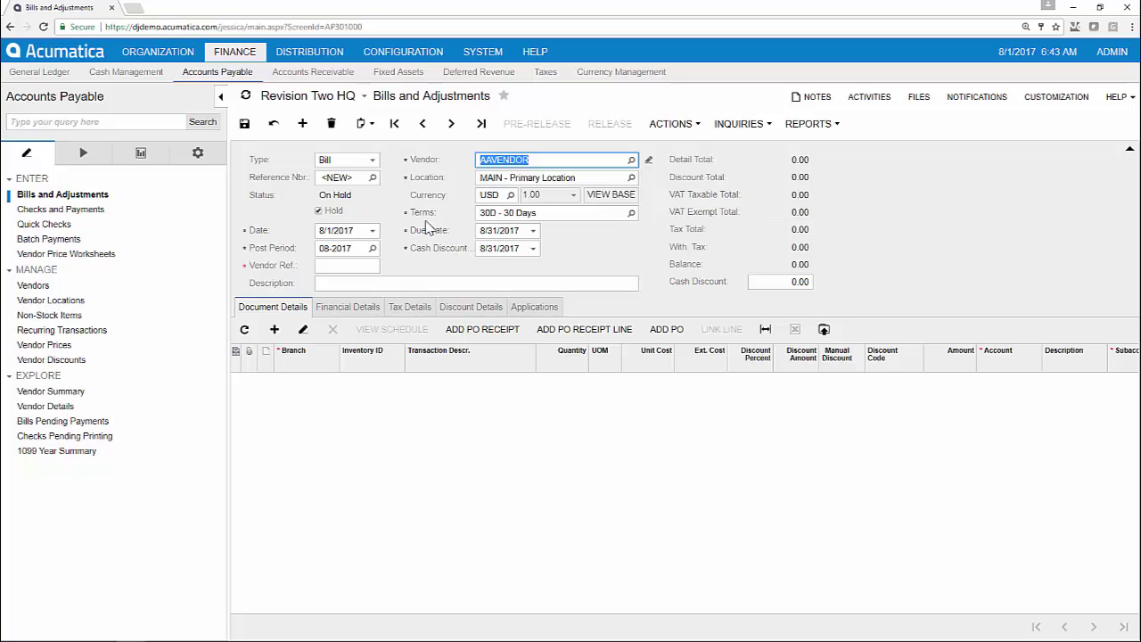
pyautogui.click(347, 308)
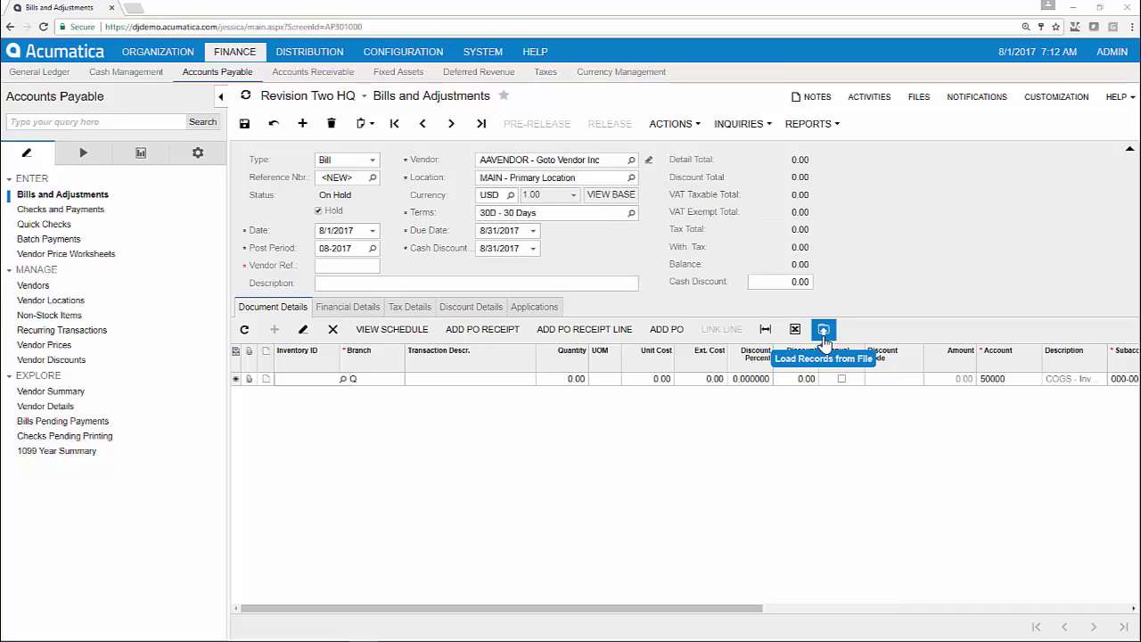
# Add purchase receipt PR000497, ten Acer Laptop Computers totalling 2,470.70, to the bill.
pyautogui.click(472, 336)
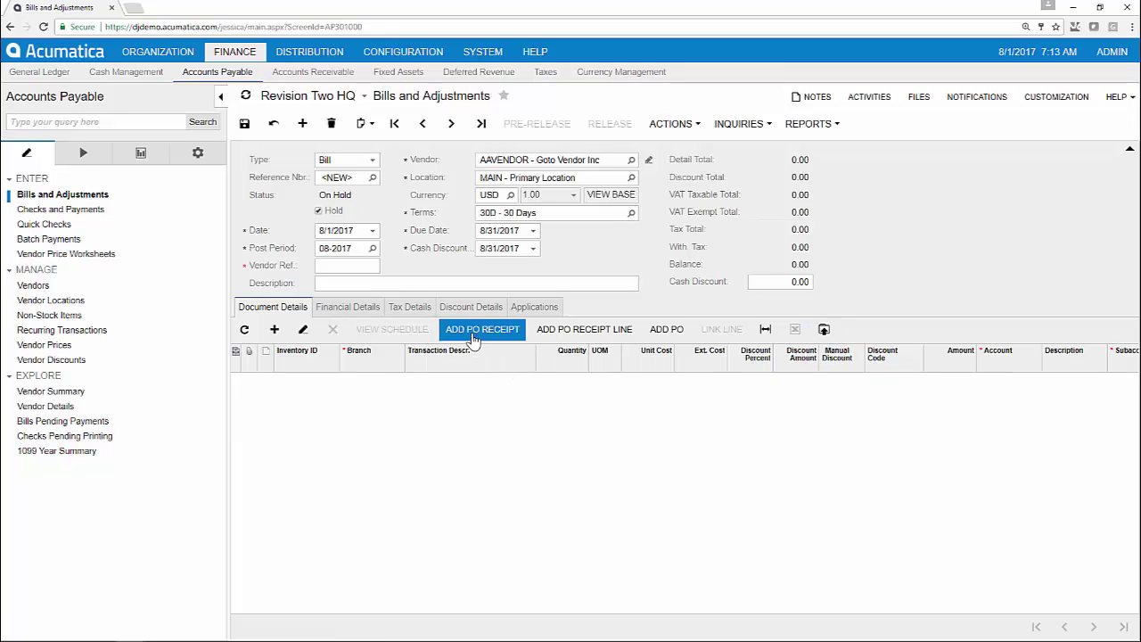
pyautogui.click(472, 336)
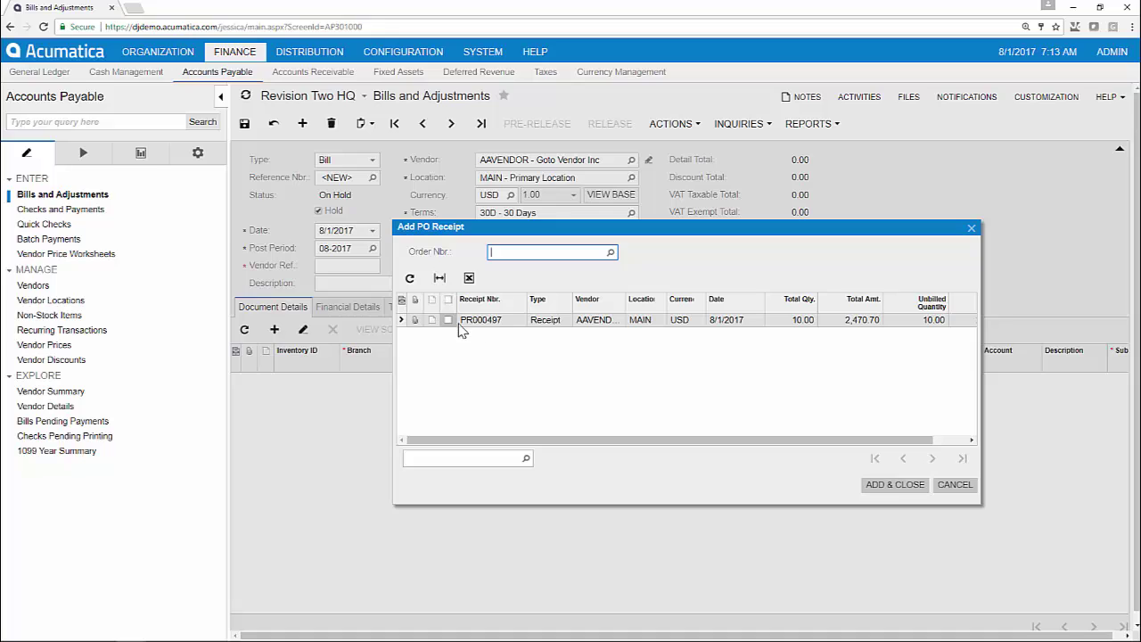
pyautogui.click(448, 321)
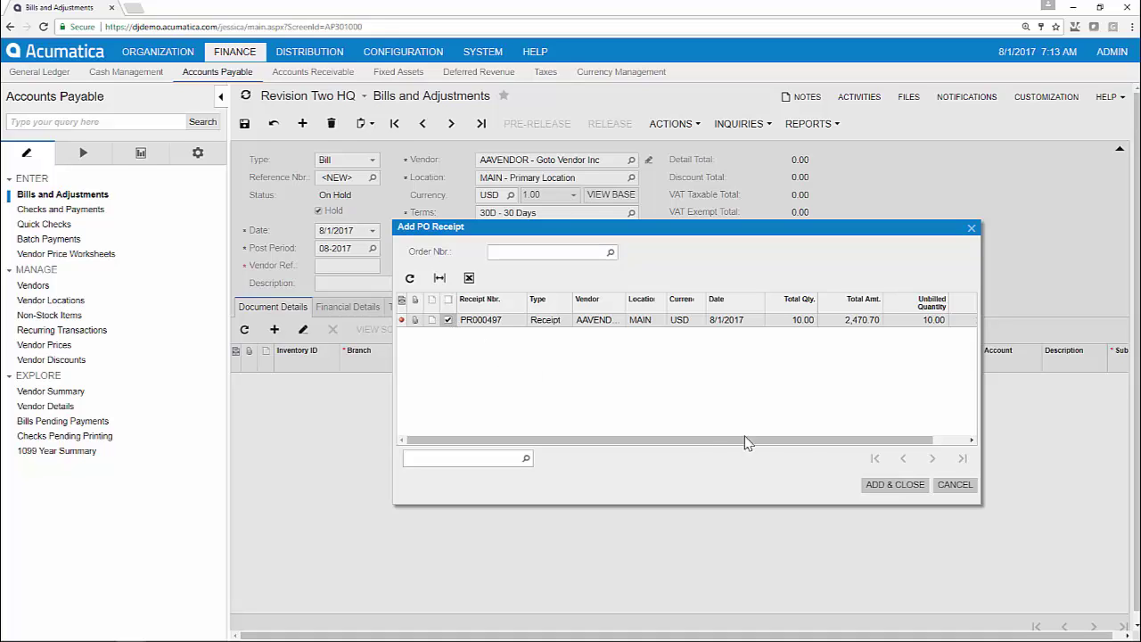
pyautogui.click(886, 486)
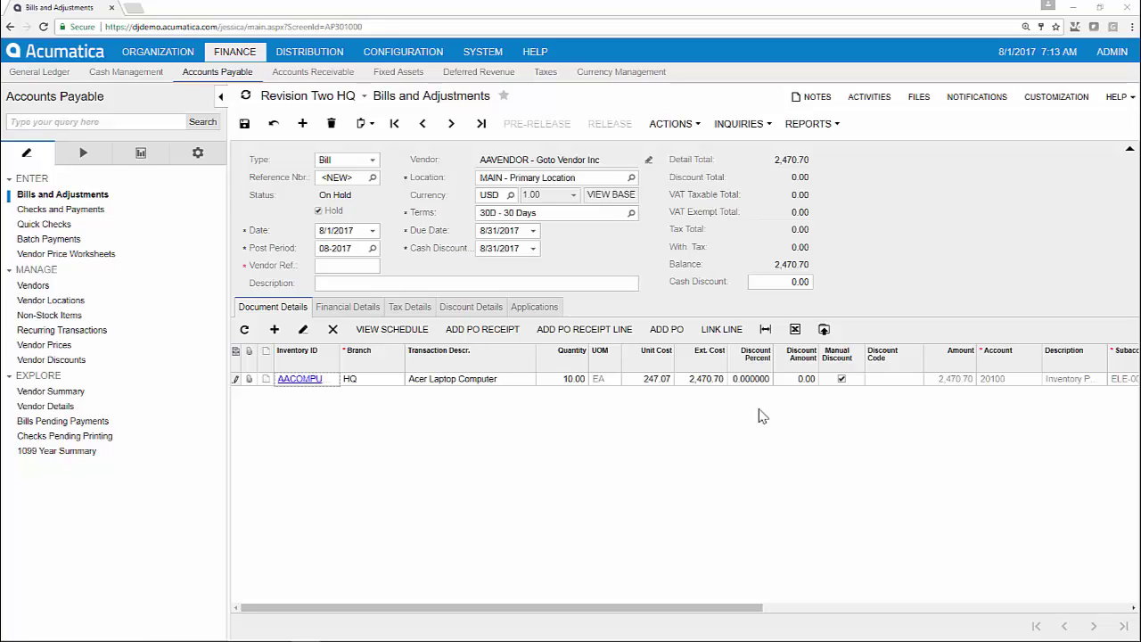
# Move the Ext. Cost column beside UOM and browse the available currencies.
pyautogui.moveTo(711, 353); pyautogui.dragTo(540, 366)
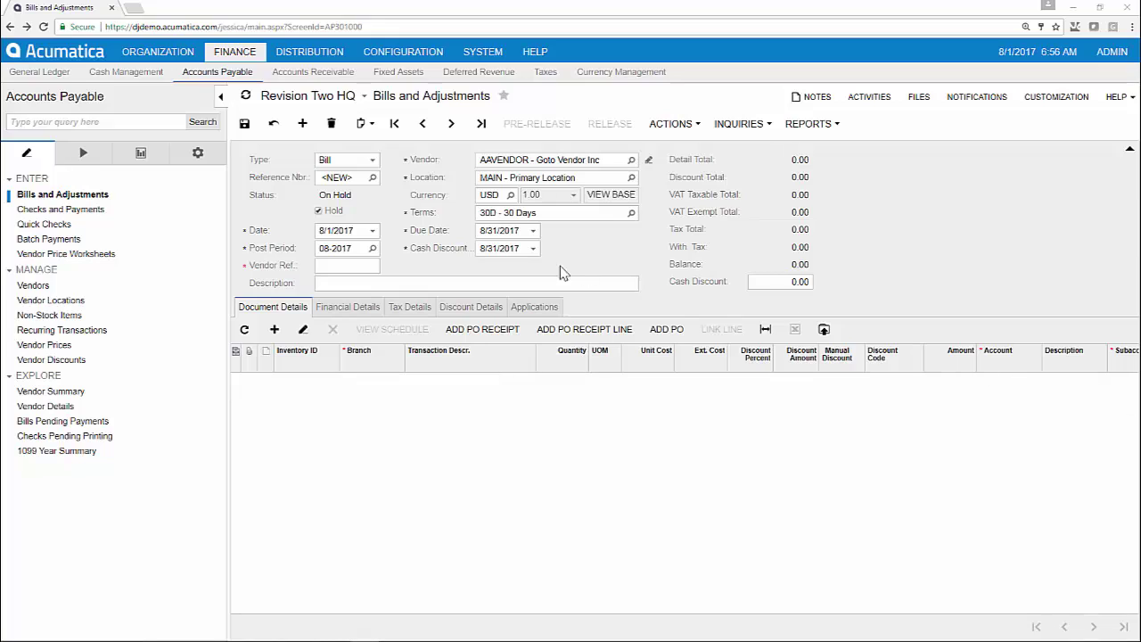
pyautogui.click(510, 195)
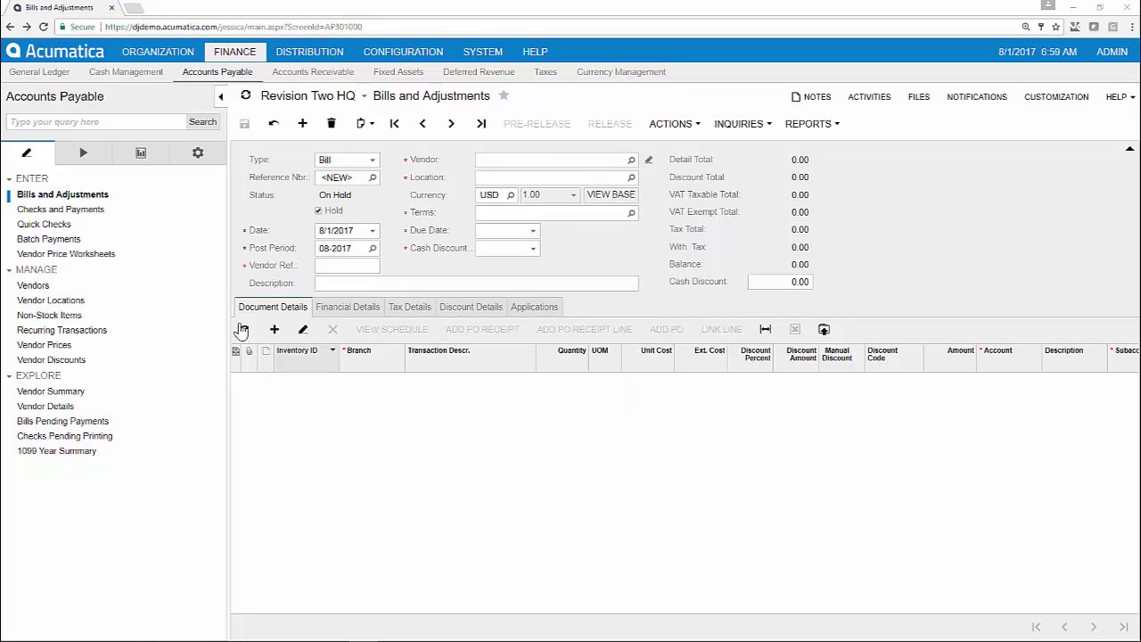
# Run the Profit & Loss Rolling 12 Month report on the ACTUAL ledger for 08-2017.
pyautogui.click(40, 74)
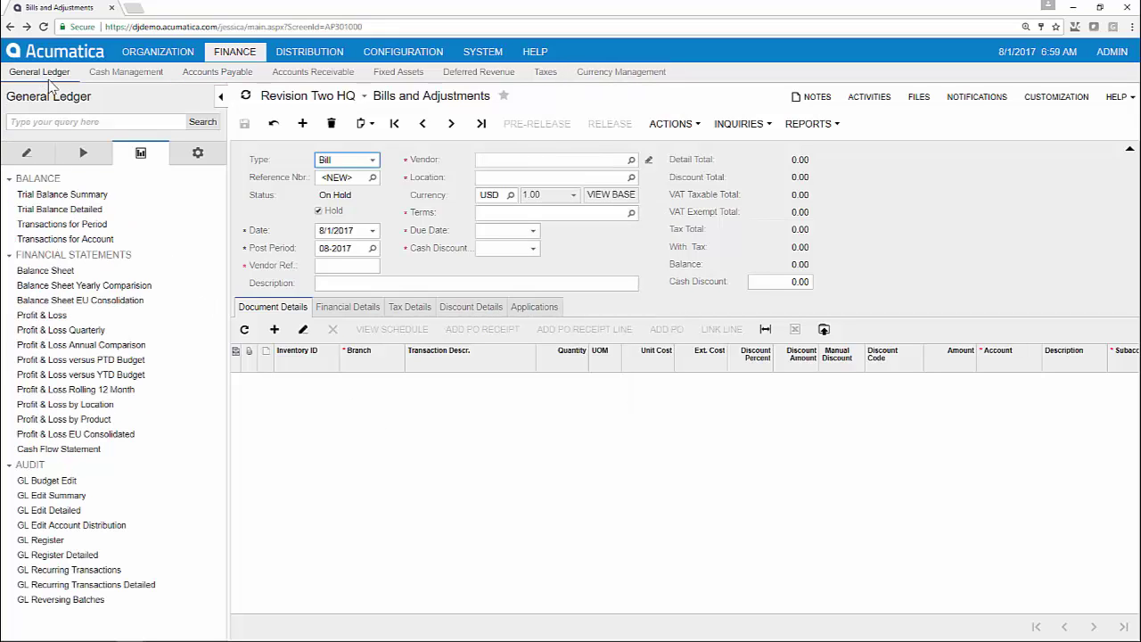
pyautogui.click(126, 391)
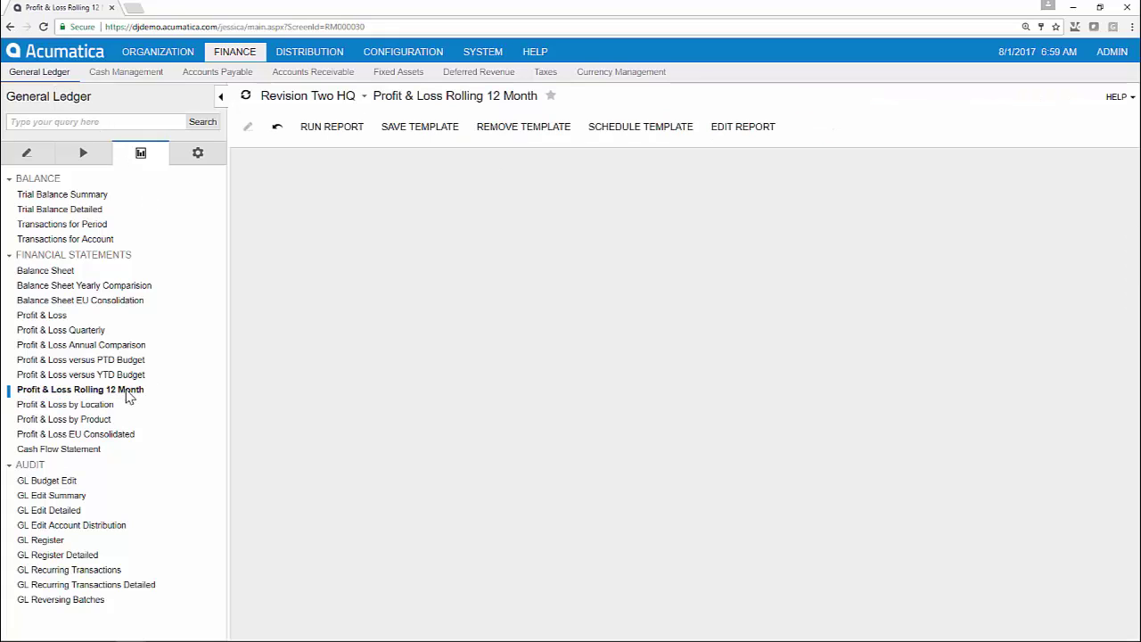
pyautogui.click(497, 228)
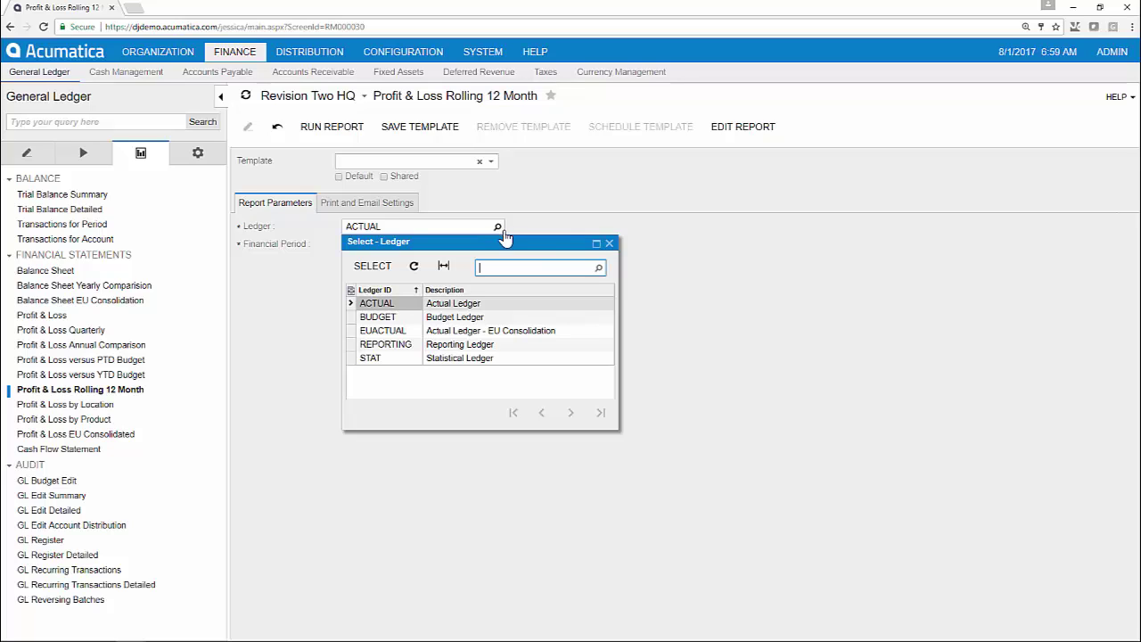
pyautogui.press('Escape')
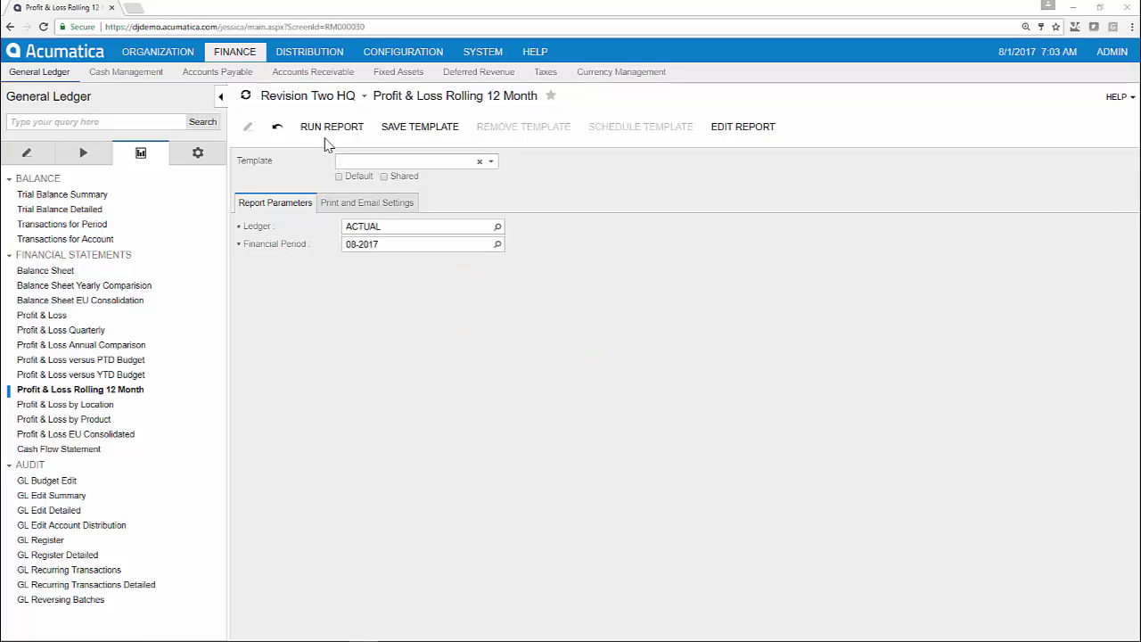
pyautogui.click(327, 129)
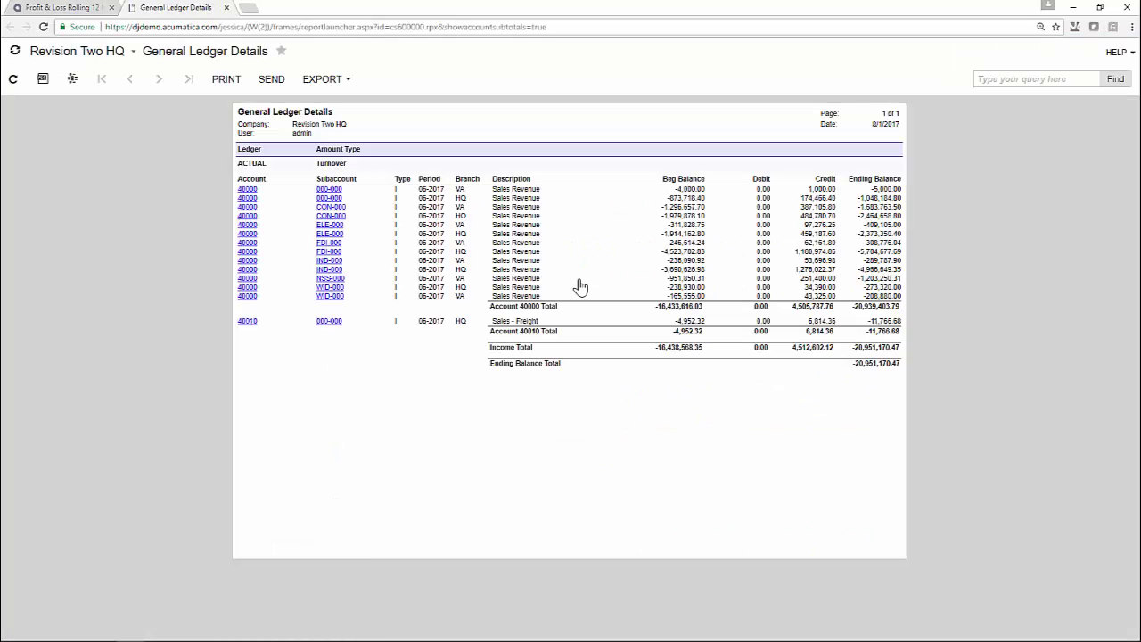
# Drill into account 40000 sales revenue, return to the report and view its export formats.
pyautogui.click(251, 297)
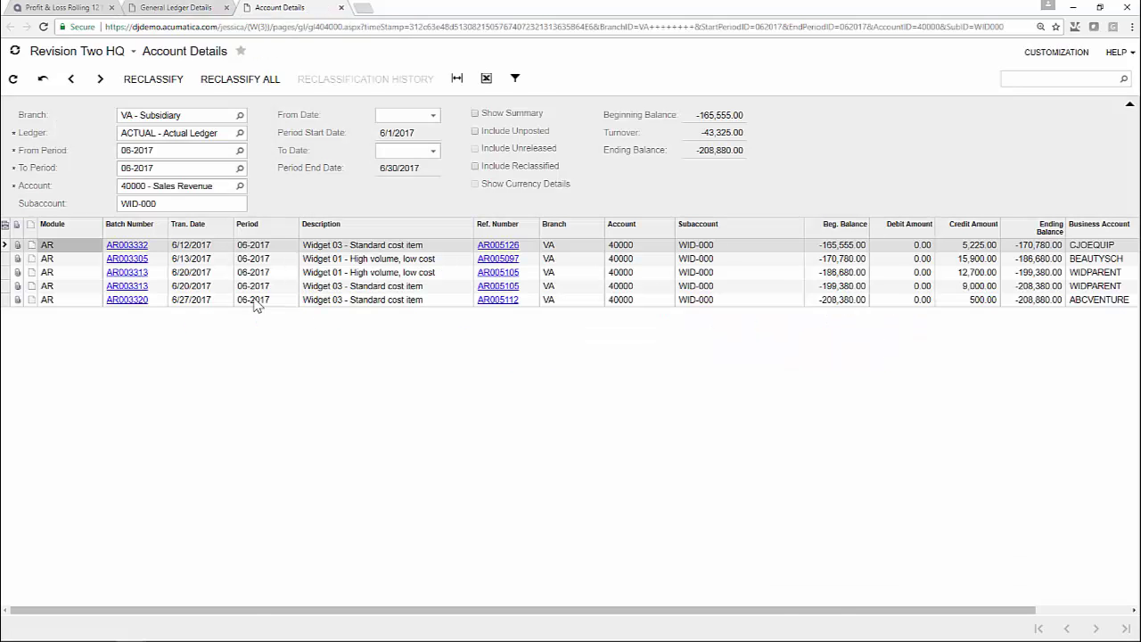
pyautogui.click(342, 7)
pyautogui.click(225, 7)
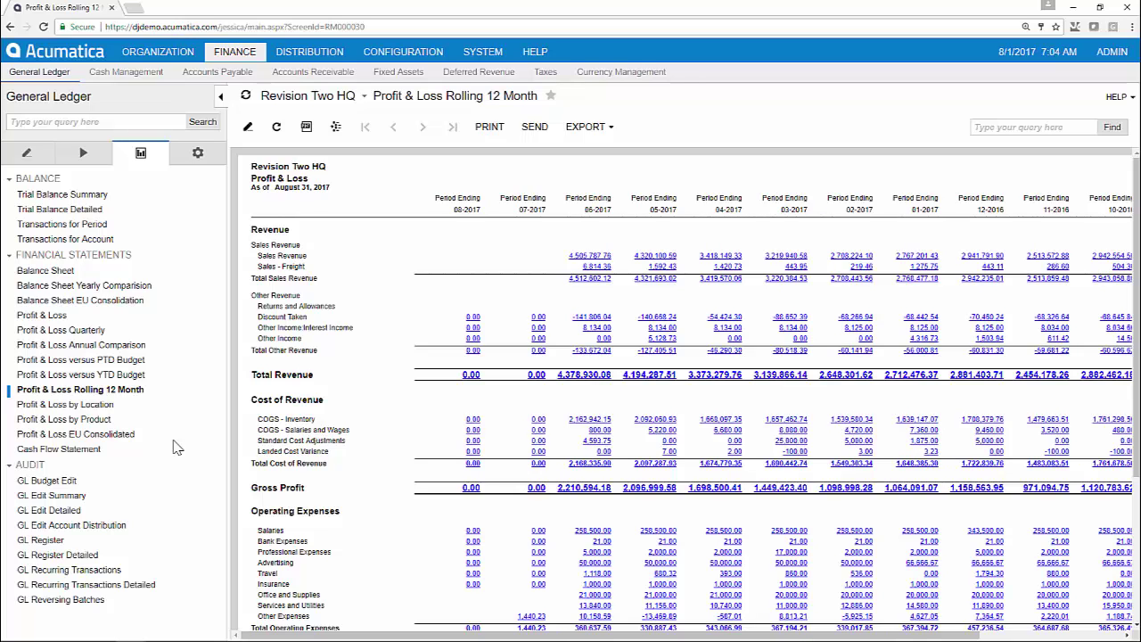
pyautogui.click(485, 129)
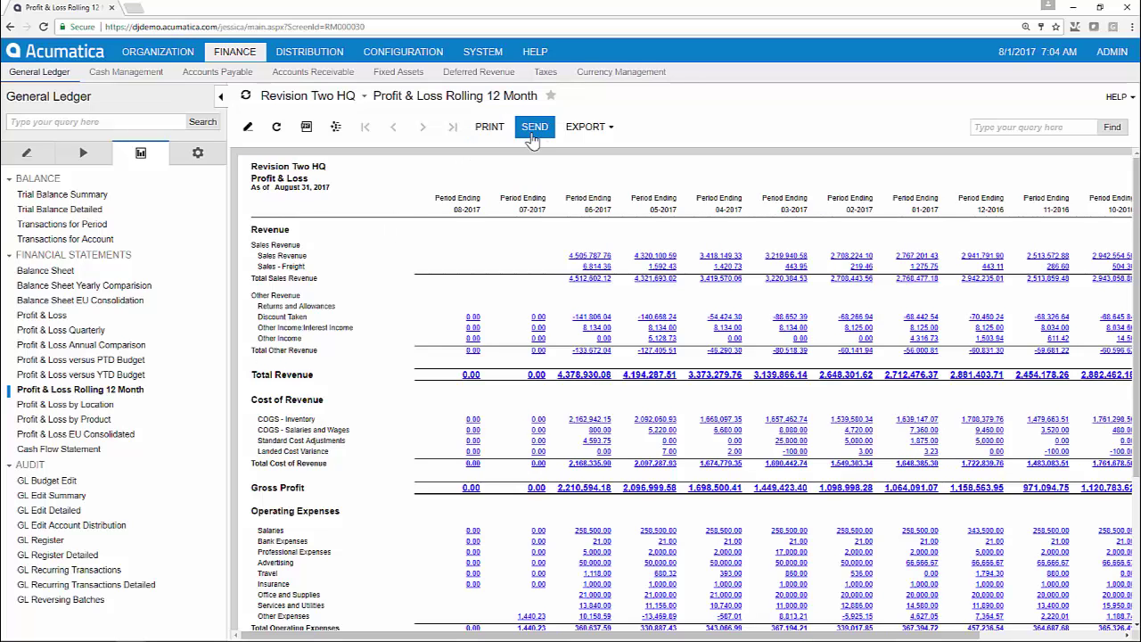
pyautogui.click(574, 135)
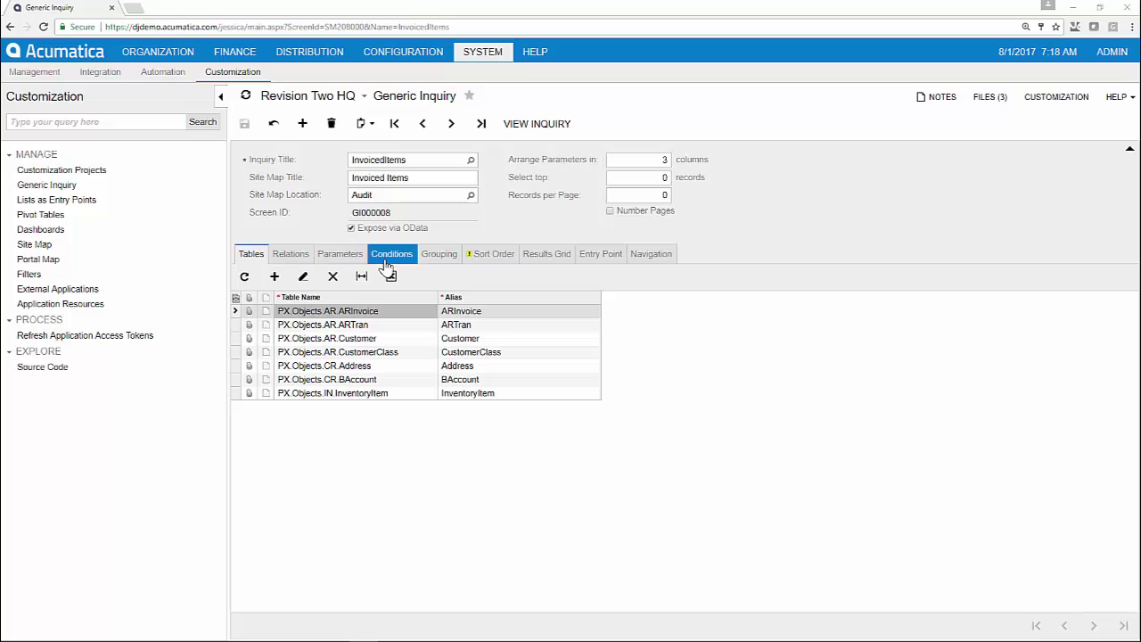
# Run the InvoicedItems inquiry to list invoice lines per customer.
pyautogui.click(533, 124)
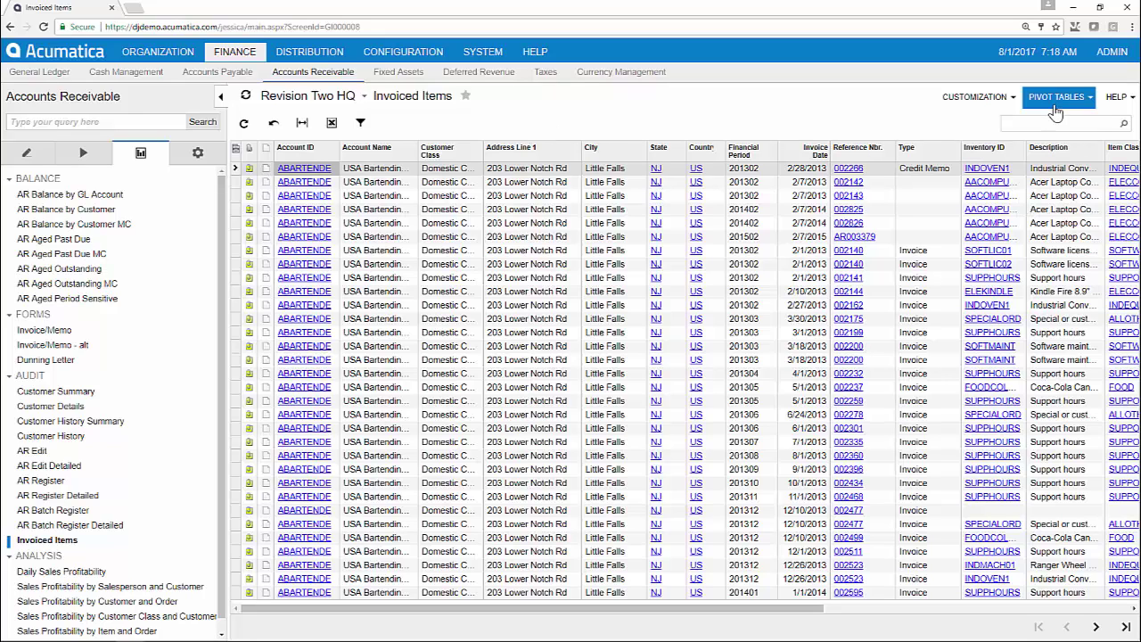
# Pivot sales by product and quarter with Country counts, then select payment method CHECK.
pyautogui.click(1055, 105)
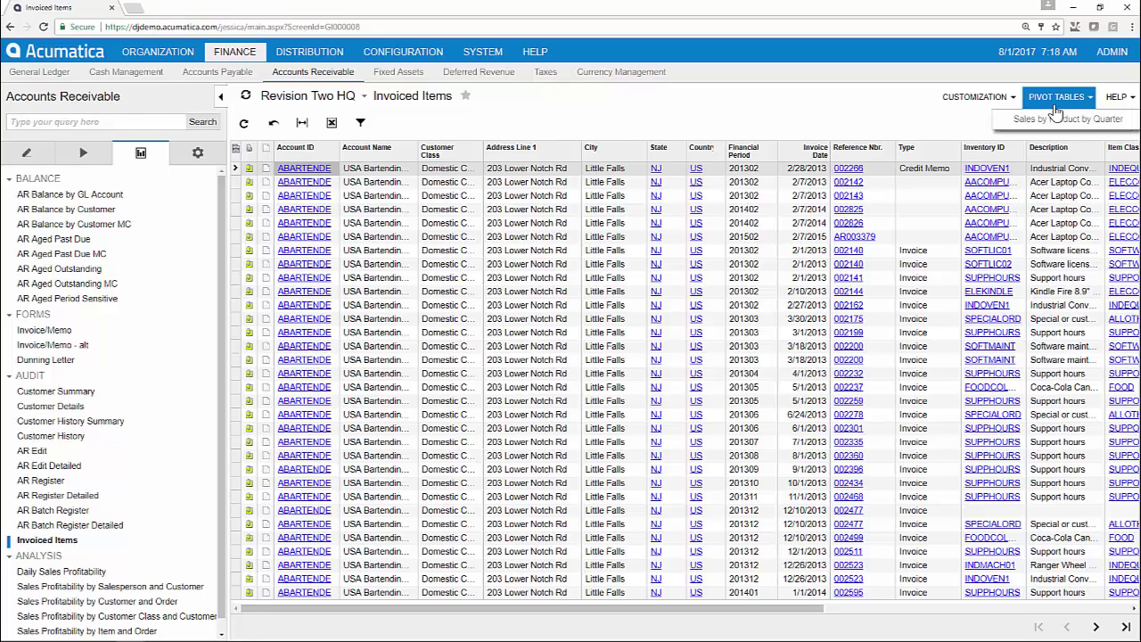
pyautogui.click(1060, 125)
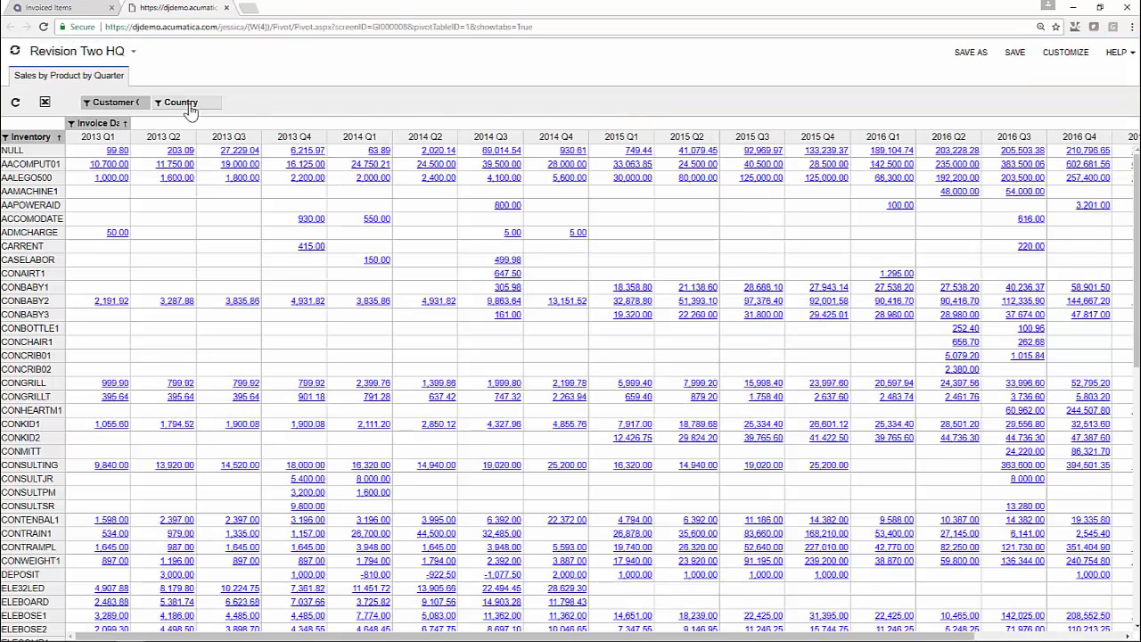
pyautogui.moveTo(182, 103)
pyautogui.mouseDown()
pyautogui.moveTo(176, 140)
pyautogui.moveTo(5, 221)
pyautogui.moveTo(56, 200)
pyautogui.mouseUp()
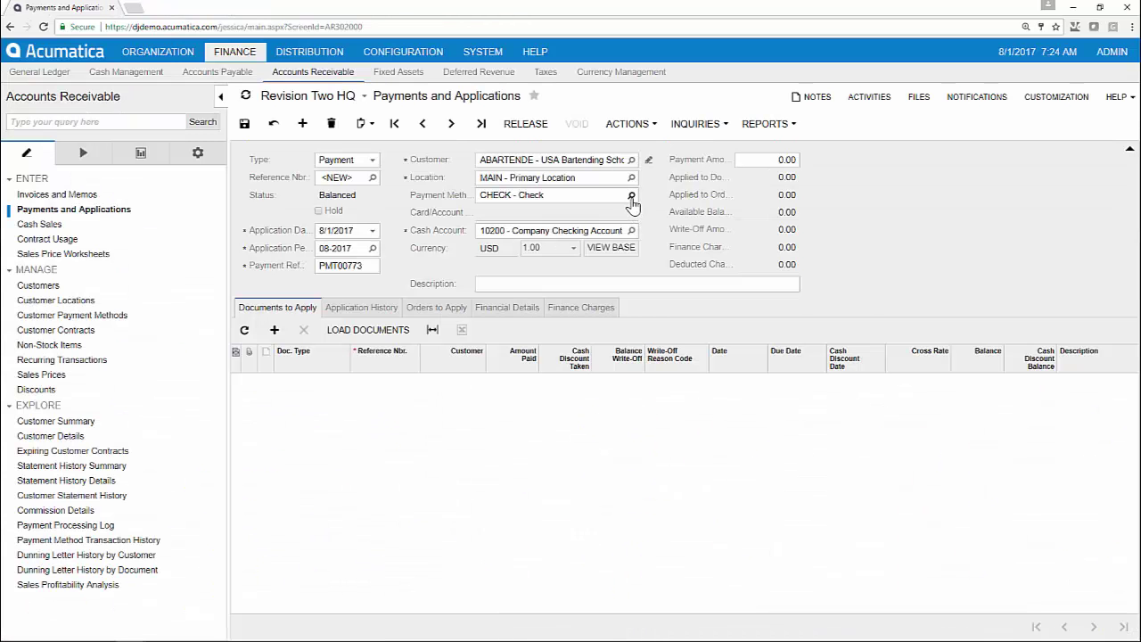
pyautogui.click(631, 194)
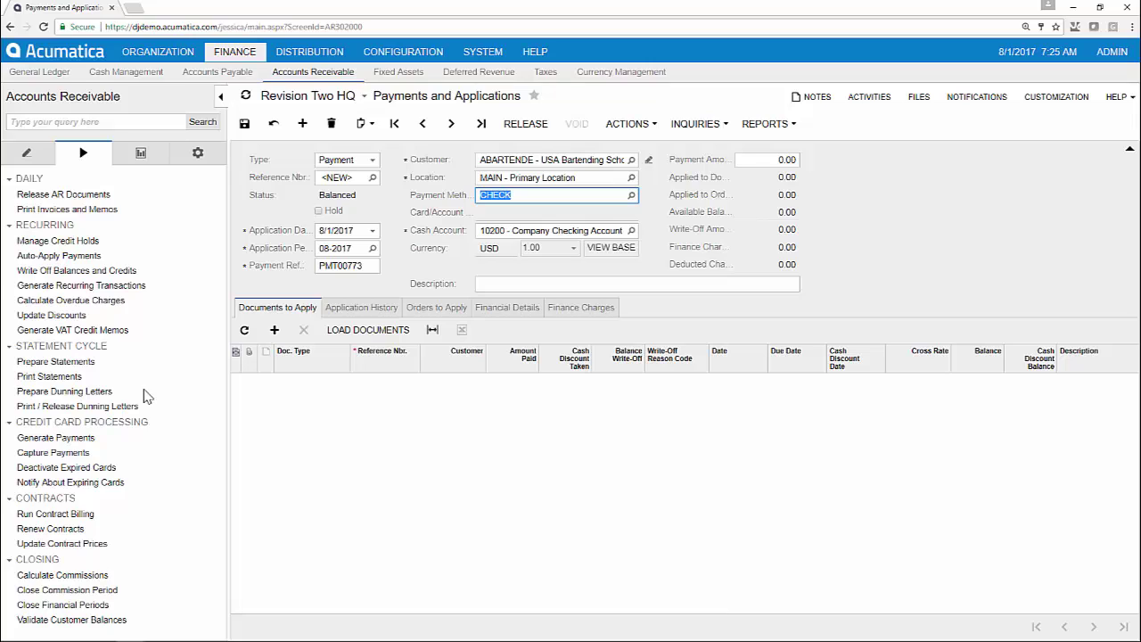
# Switch to the Cash Management area under Finance.
pyautogui.click(140, 73)
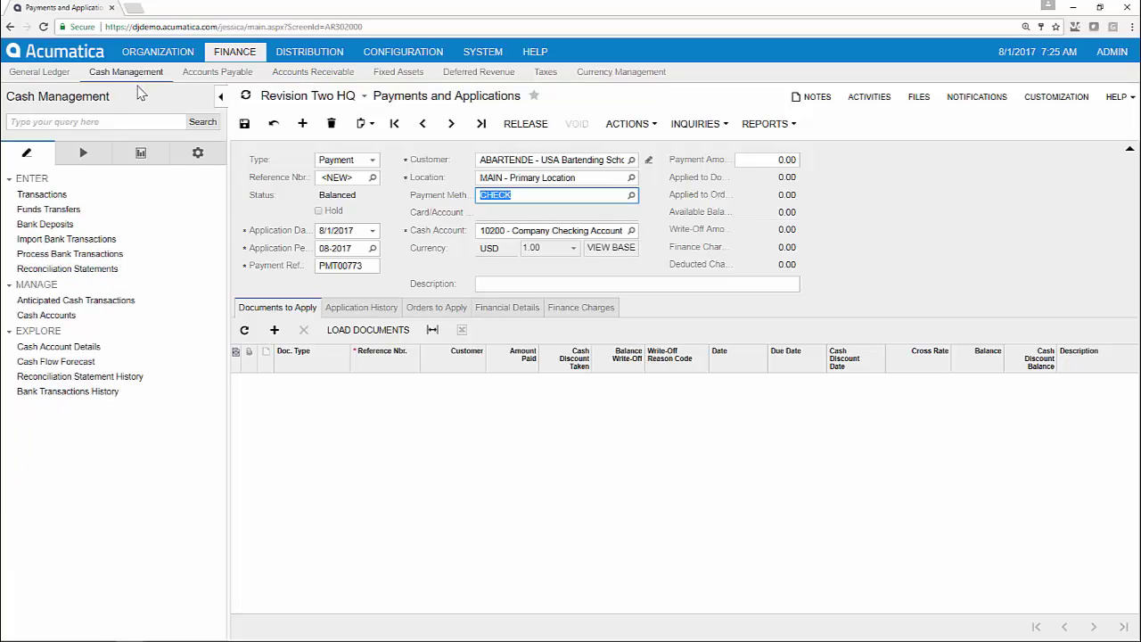